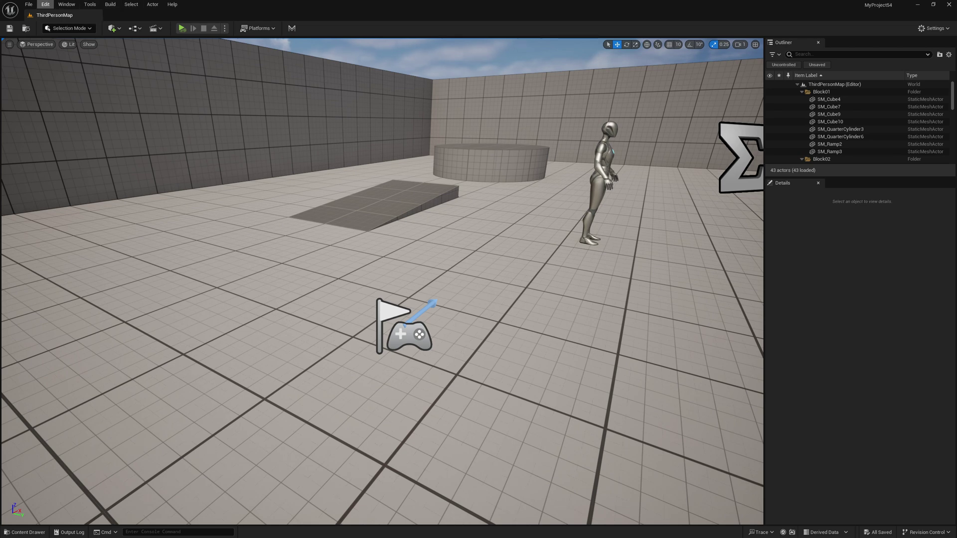
- Open Quixel Bridge and list the MetaHumans in My MetaHumans
{"action": "left_click", "coordinate": [66, 5]}
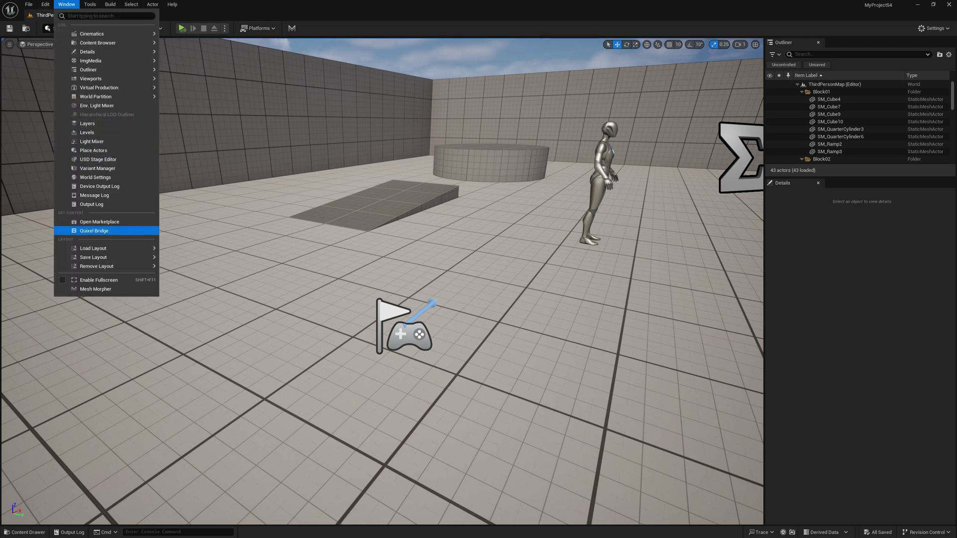
{"action": "left_click", "coordinate": [149, 230]}
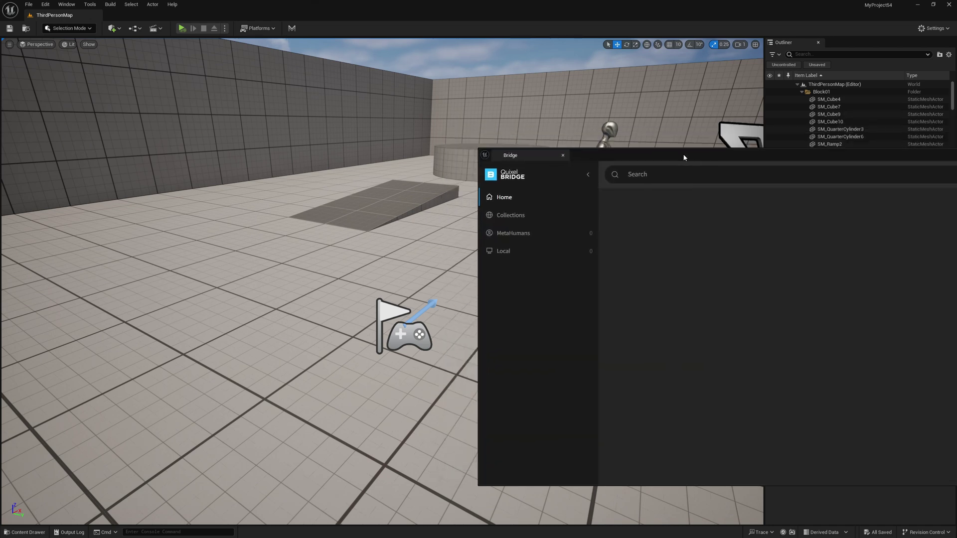
{"action": "left_click_drag", "start_coordinate": [684, 156], "coordinate": [383, 137]}
{"action": "left_click", "coordinate": [214, 210]}
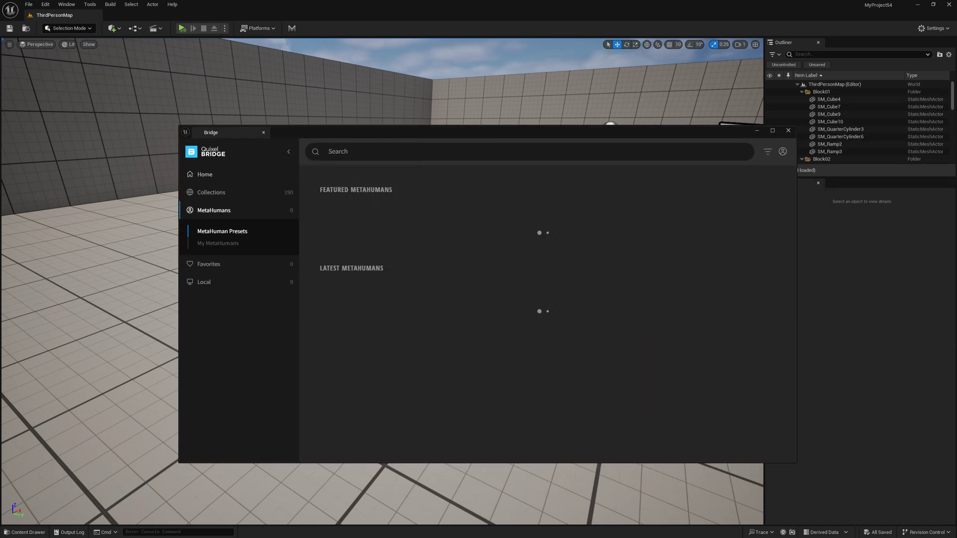
{"action": "left_click", "coordinate": [218, 243]}
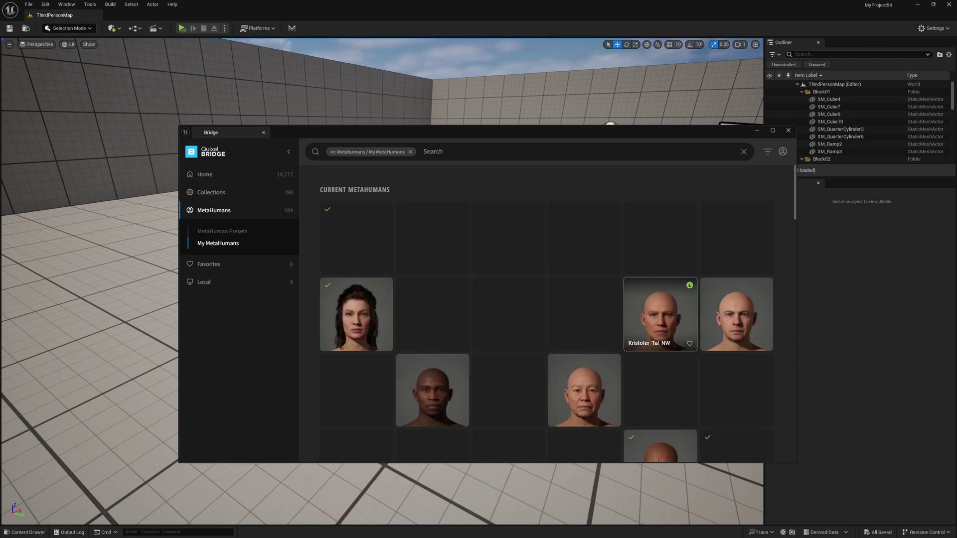
- Find the downloaded Ettore_Tal_NW MetaHuman and open its files location on disk
{"action": "scroll", "coordinate": [660, 298], "scroll_direction": "down", "scroll_amount": 5}
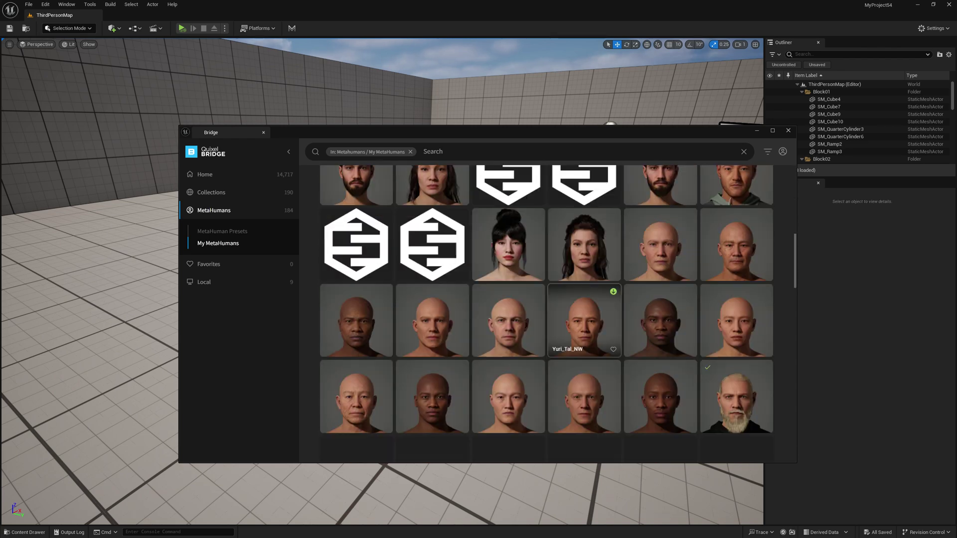
{"action": "scroll", "coordinate": [584, 281], "scroll_direction": "up", "scroll_amount": 3}
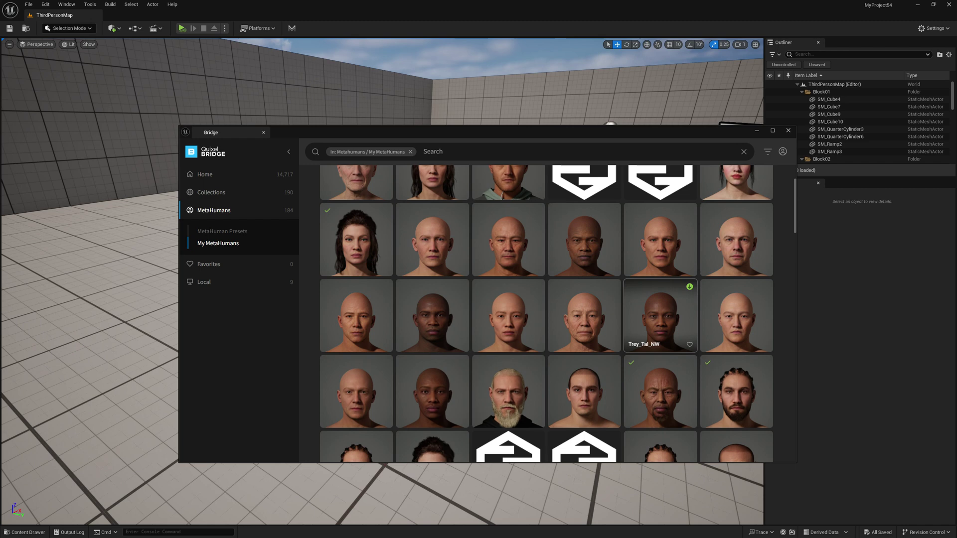
{"action": "left_click", "coordinate": [736, 391]}
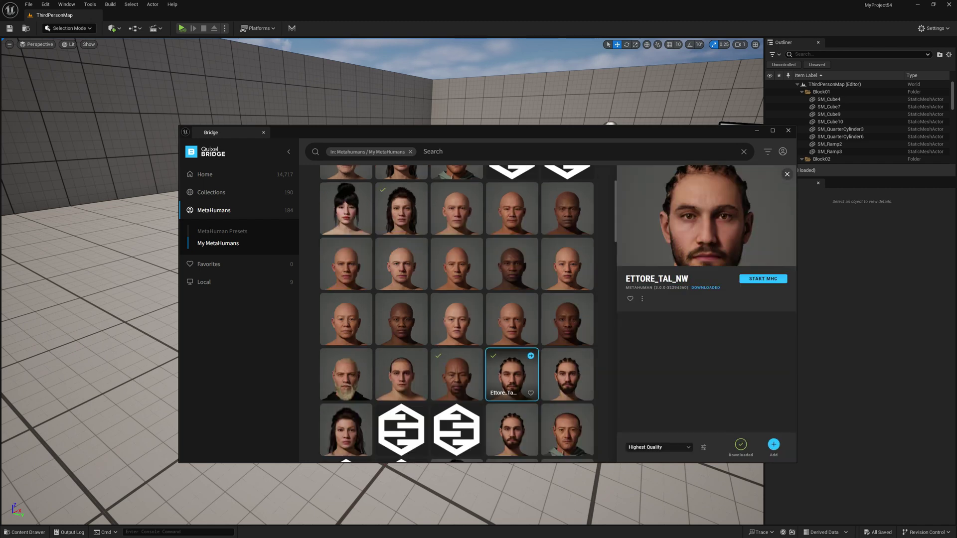
{"action": "right_click", "coordinate": [515, 376]}
{"action": "left_click", "coordinate": [531, 380]}
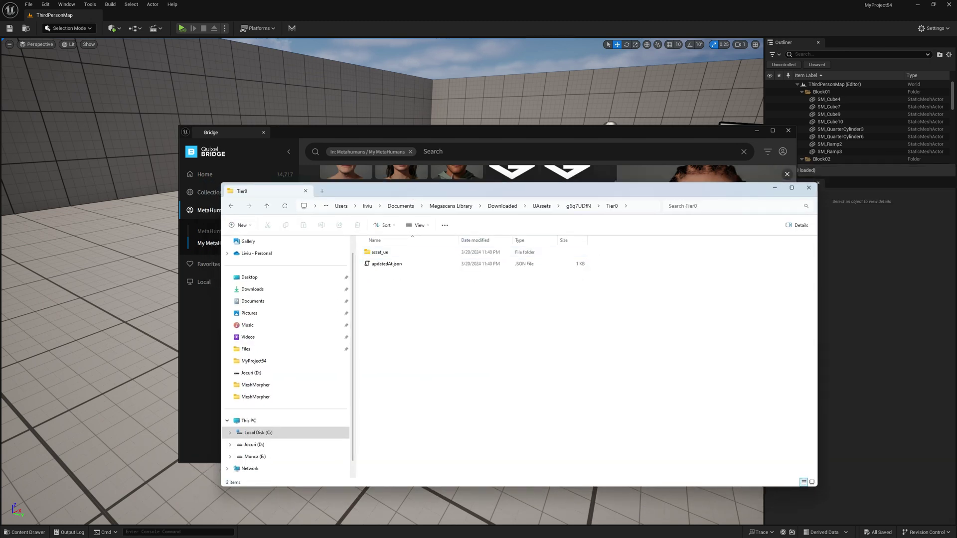
- Browse through asset_ue and MetaHumans to Ettore_Tal_NW's SourceAssets folder and copy Ettore_Tal_NW.dna
{"action": "double_click", "coordinate": [379, 252]}
{"action": "double_click", "coordinate": [381, 252]}
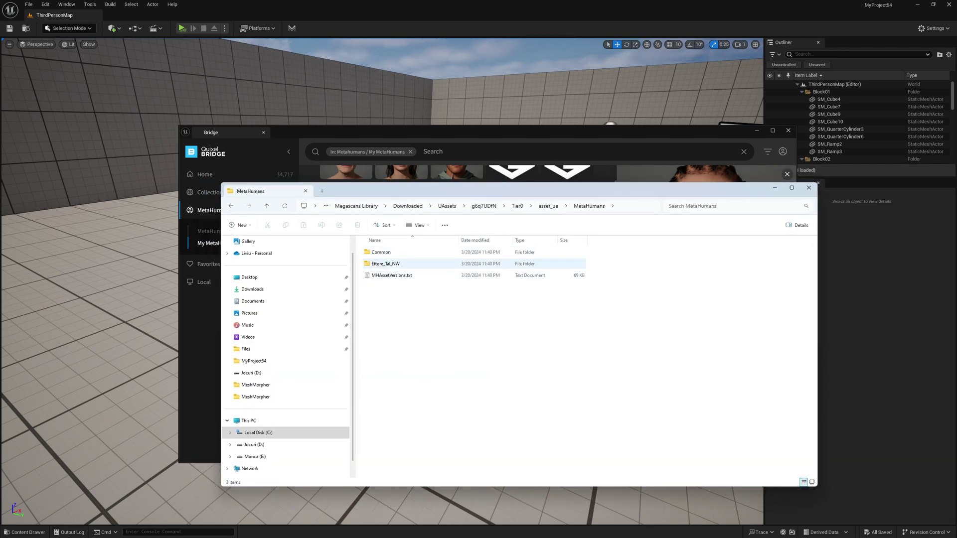
{"action": "double_click", "coordinate": [385, 264]}
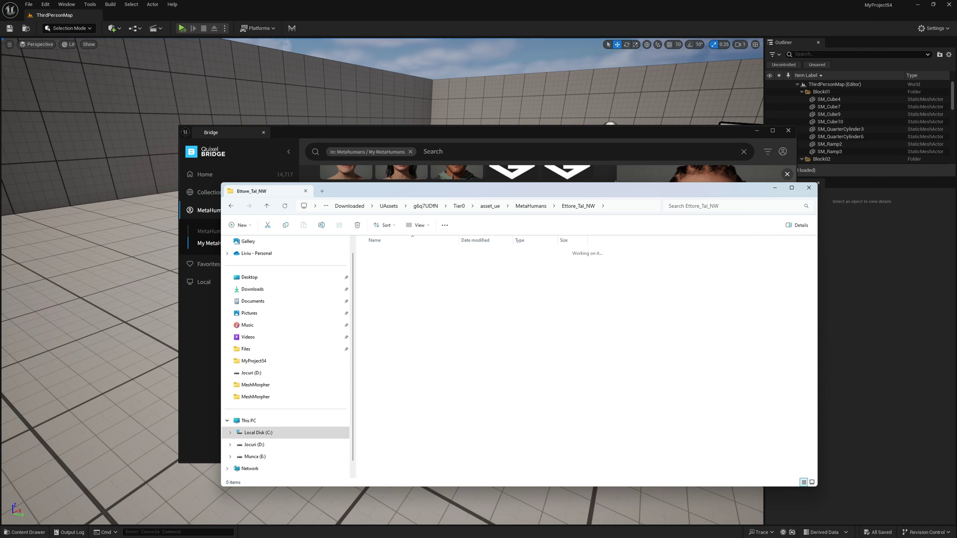
{"action": "double_click", "coordinate": [389, 252]}
{"action": "left_click", "coordinate": [389, 252]}
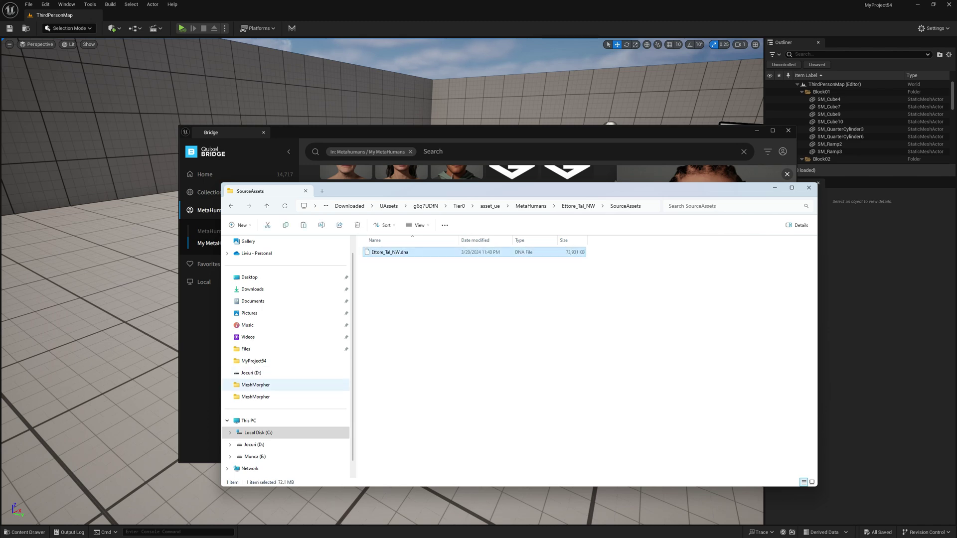
- Create a DNATest folder inside the Files folder and paste the copied Ettore_Tal_NW.dna into it
{"action": "left_click", "coordinate": [246, 349]}
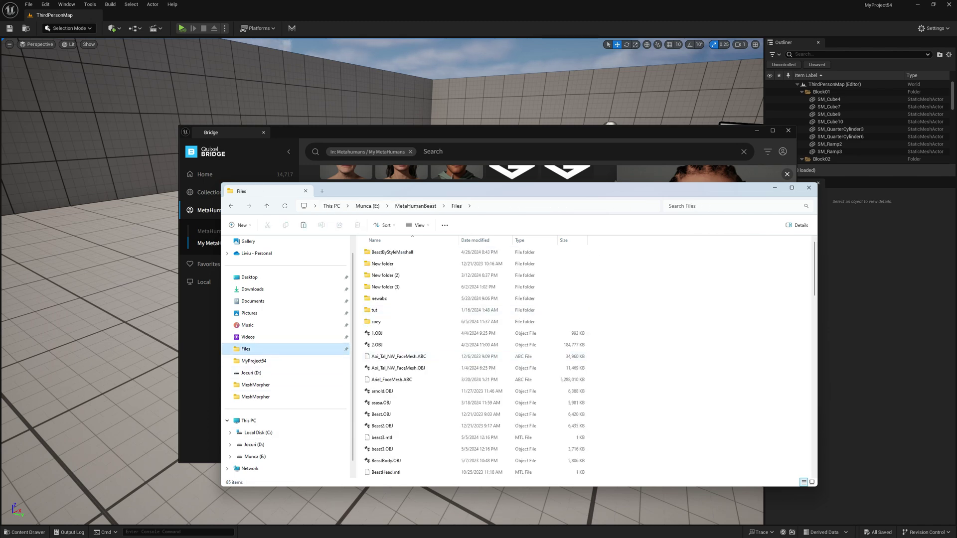
{"action": "right_click", "coordinate": [655, 302]}
{"action": "mouse_move", "coordinate": [687, 364]}
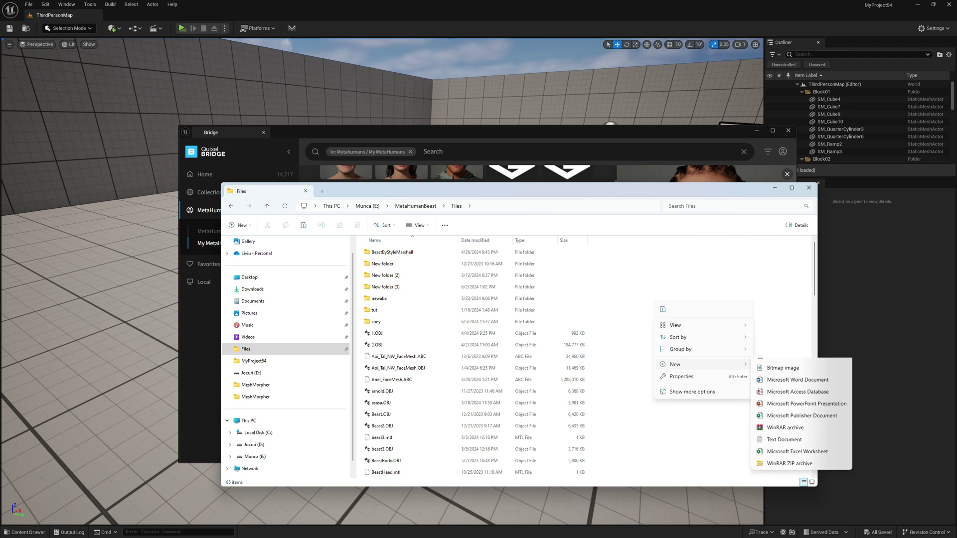
{"action": "left_click", "coordinate": [777, 367]}
{"action": "type", "text": "DNAT"}
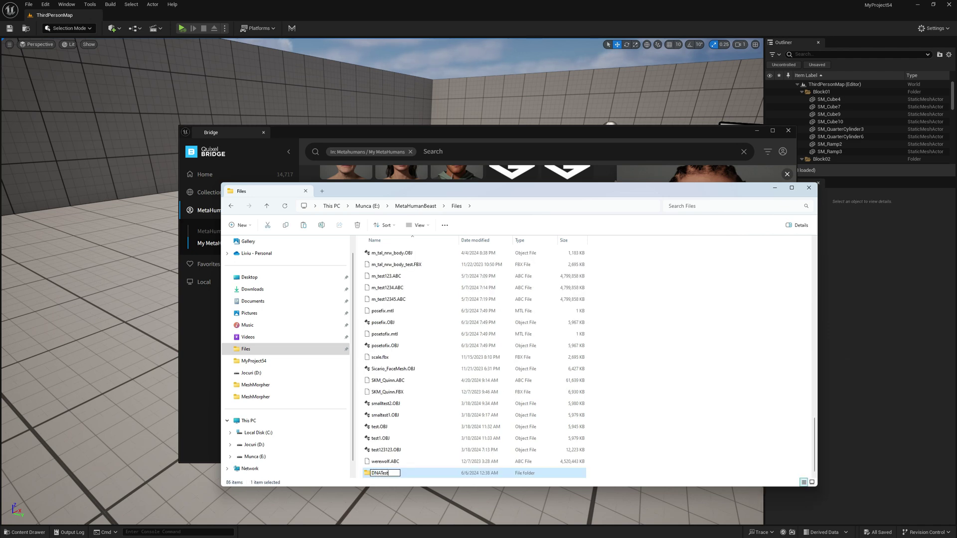
{"action": "type", "text": "est"}
{"action": "key", "text": "Return"}
{"action": "key", "text": "Return"}
{"action": "key", "text": "ctrl+v"}
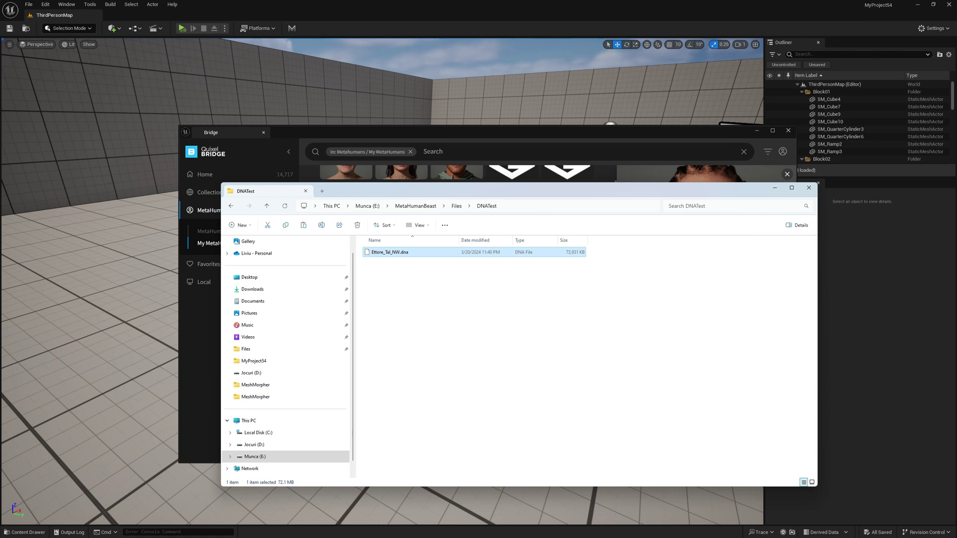
- Import Ettore_Tal_NW.dna into the MetaHumans/Common/Face content folder, assigning Ettore_Tal_NW_FaceMesh as the skeletal mesh
{"action": "left_click_drag", "start_coordinate": [498, 191], "coordinate": [956, 222]}
{"action": "left_click", "coordinate": [757, 130]}
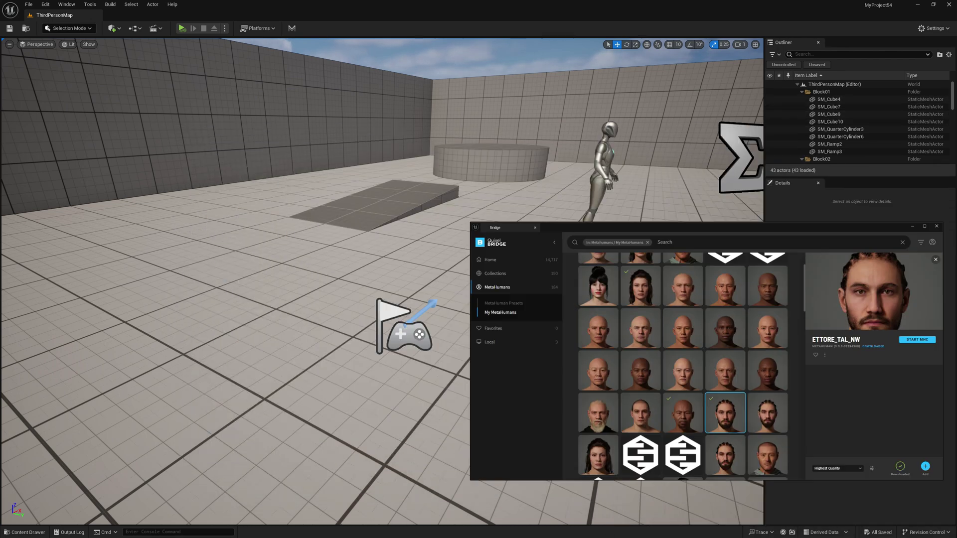
{"action": "key", "text": "ctrl+space"}
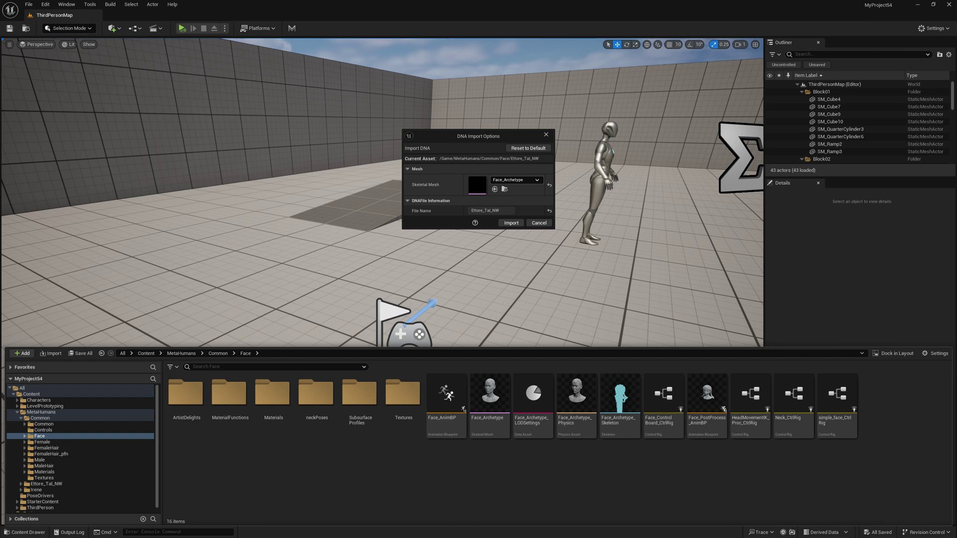
{"action": "left_click", "coordinate": [516, 180]}
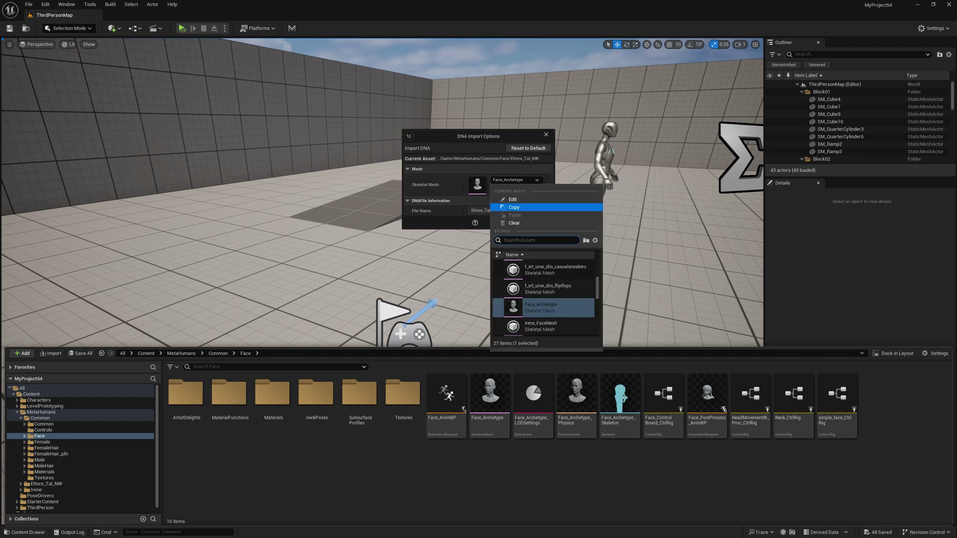
{"action": "type", "text": "ett"}
{"action": "key", "text": "Return"}
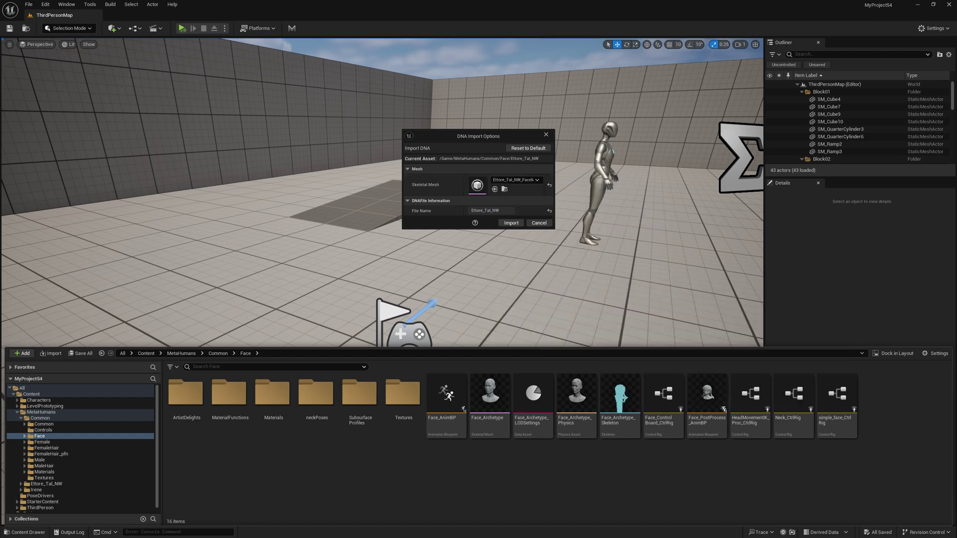
{"action": "left_click", "coordinate": [511, 223]}
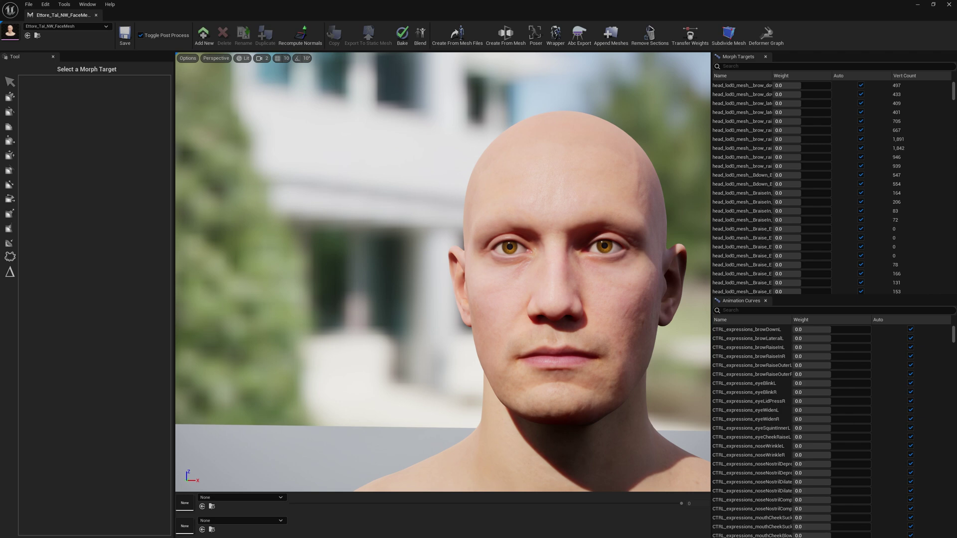
- Open the Ettore_Tal_NW face mesh in Poser and set the CTRL_expressions_jawOpen curve weight to 1.0
{"action": "left_click", "coordinate": [536, 35]}
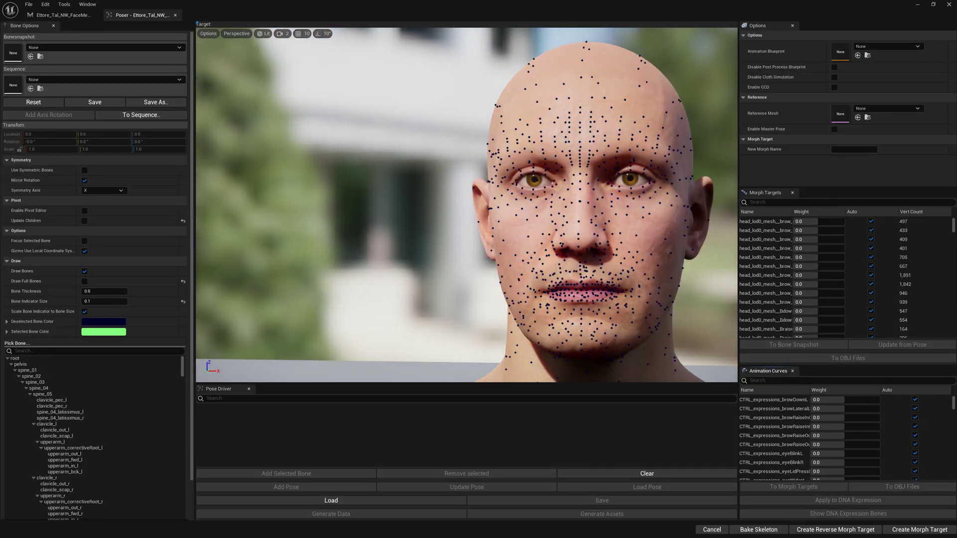
{"action": "left_click", "coordinate": [842, 380]}
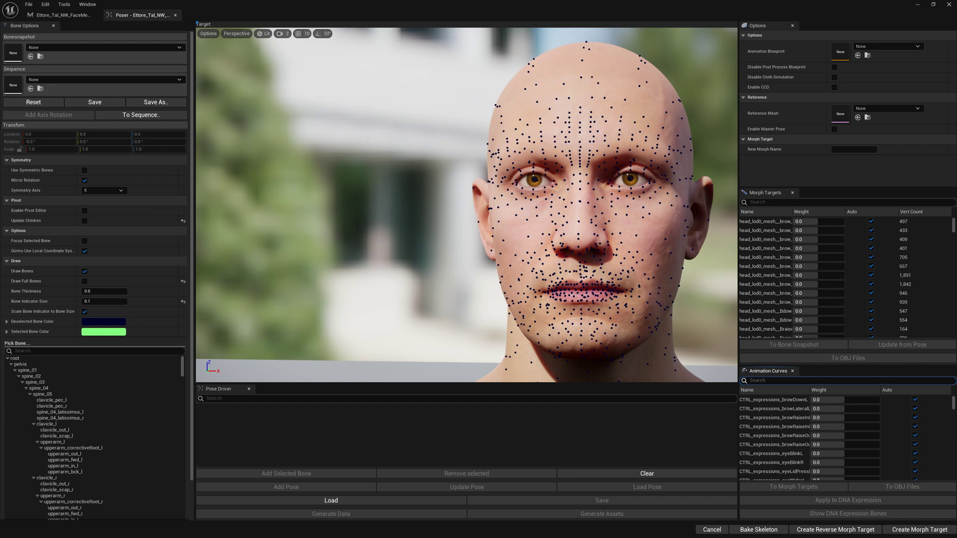
{"action": "type", "text": "jaw"}
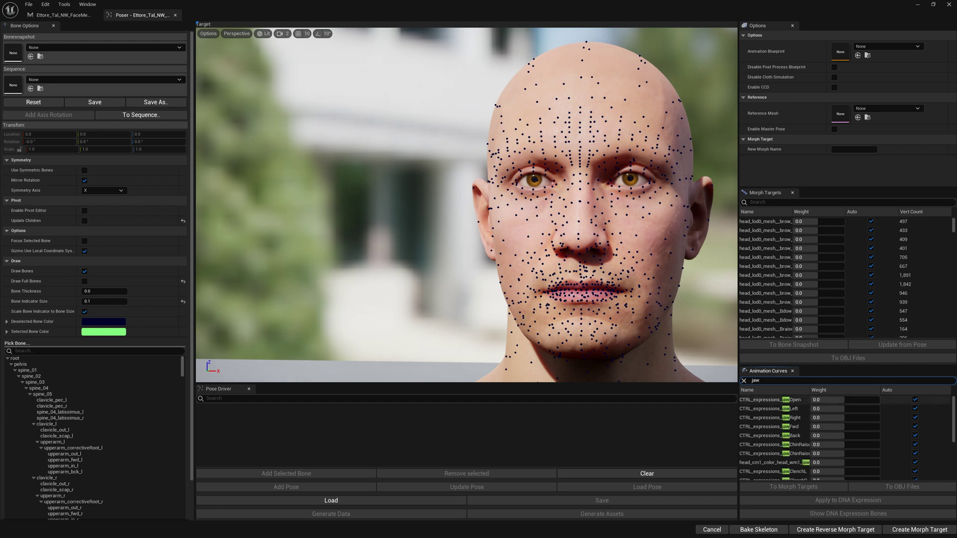
{"action": "left_click", "coordinate": [796, 399]}
{"action": "left_click_drag", "start_coordinate": [842, 400], "coordinate": [881, 400]}
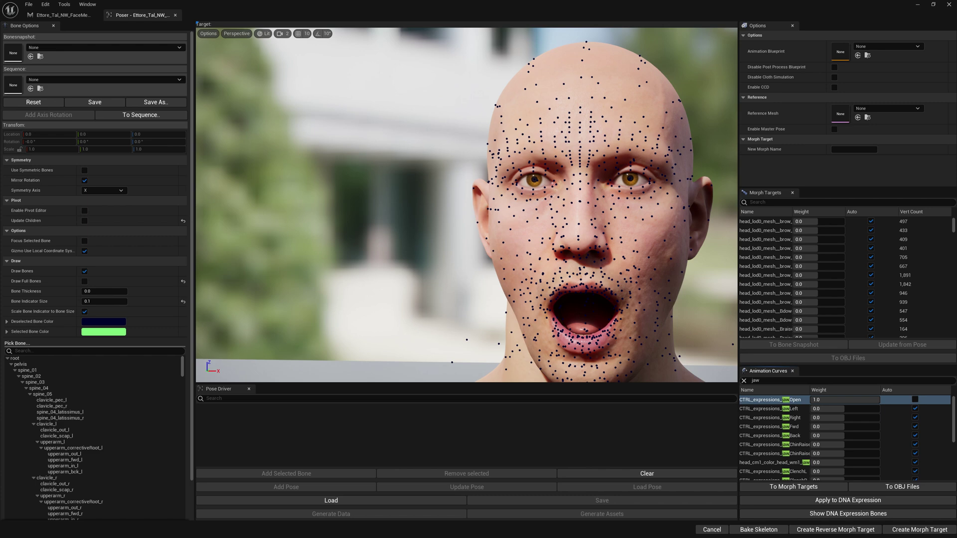
- Move and rotate the FACIAL_C_Jaw bone to about location -0.04, 5.82, 5.75 and rotation 67.4°, -14.3°, -32.6°
{"action": "left_click_drag", "start_coordinate": [449, 224], "coordinate": [324, 224], "text": "alt"}
{"action": "middle_click_drag", "start_coordinate": [467, 204], "coordinate": [448, 205], "text": "alt"}
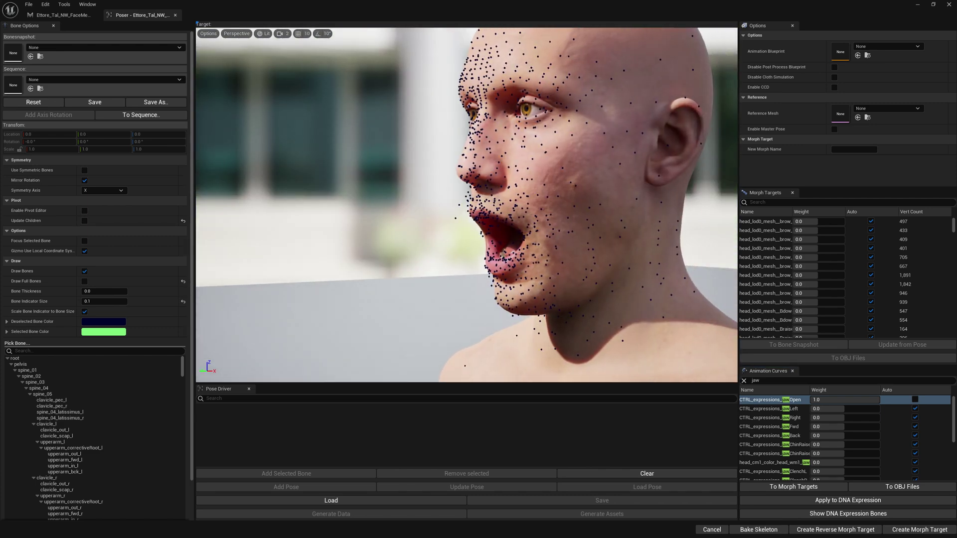
{"action": "left_click", "coordinate": [94, 350]}
{"action": "type", "text": "jaw"}
{"action": "left_click", "coordinate": [27, 358]}
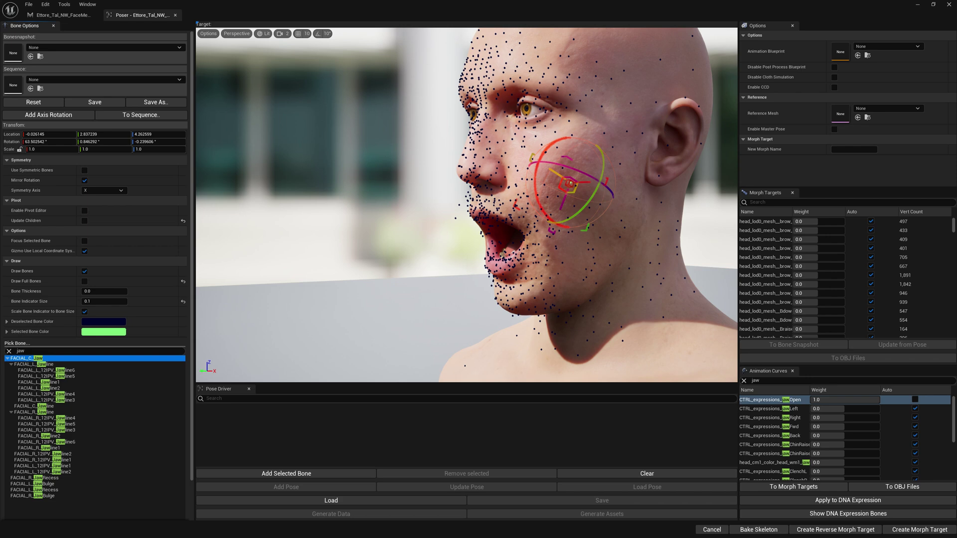
{"action": "left_click_drag", "start_coordinate": [563, 203], "coordinate": [633, 192]}
{"action": "right_click_drag", "start_coordinate": [633, 192], "coordinate": [682, 214]}
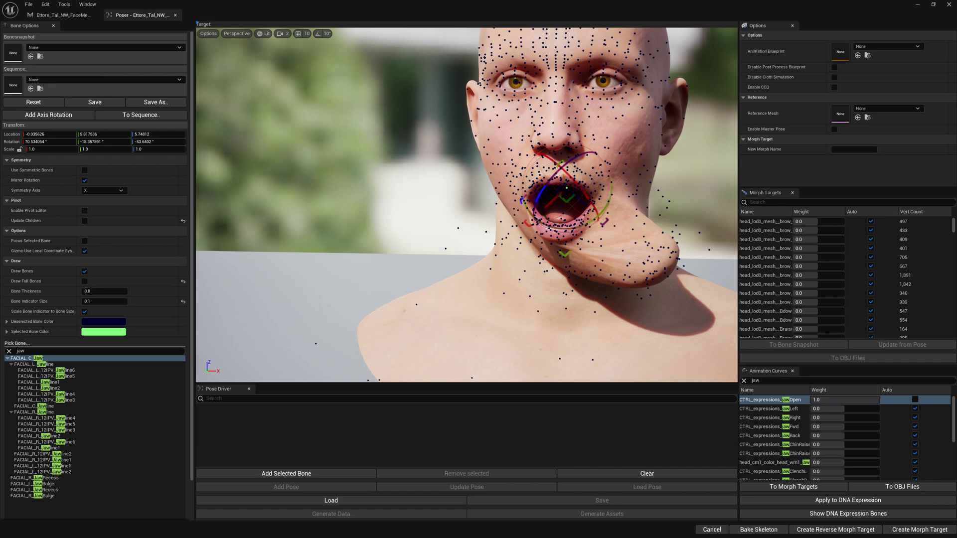
{"action": "left_click_drag", "start_coordinate": [600, 213], "coordinate": [587, 224]}
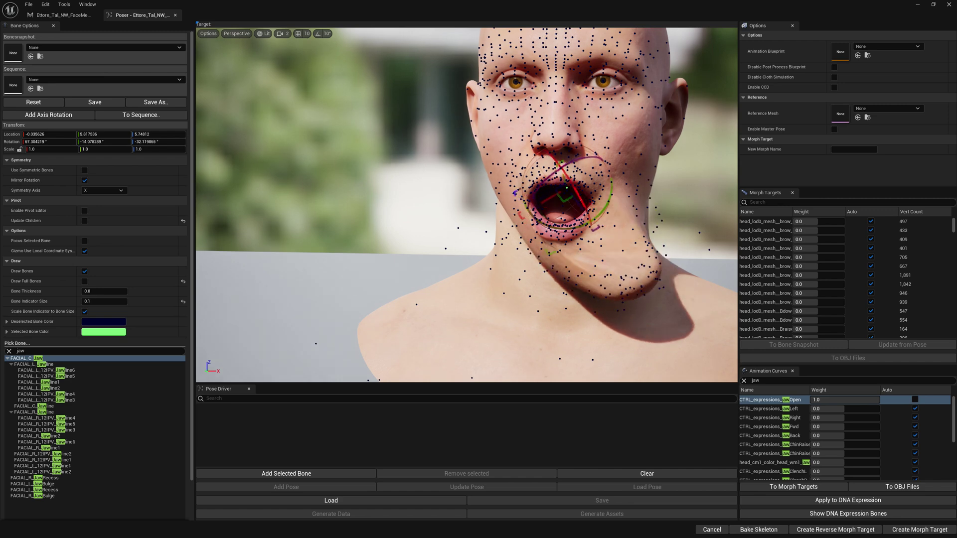
{"action": "right_click_drag", "start_coordinate": [587, 224], "coordinate": [469, 214]}
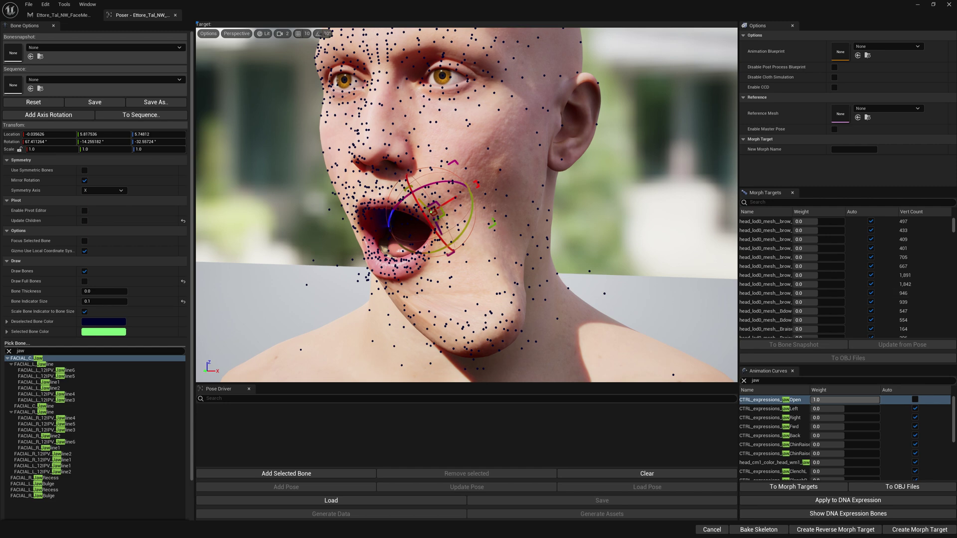
- Apply the jaw pose to the jawOpen DNA expression and preview that curve at weight 1.0
{"action": "left_click", "coordinate": [848, 501]}
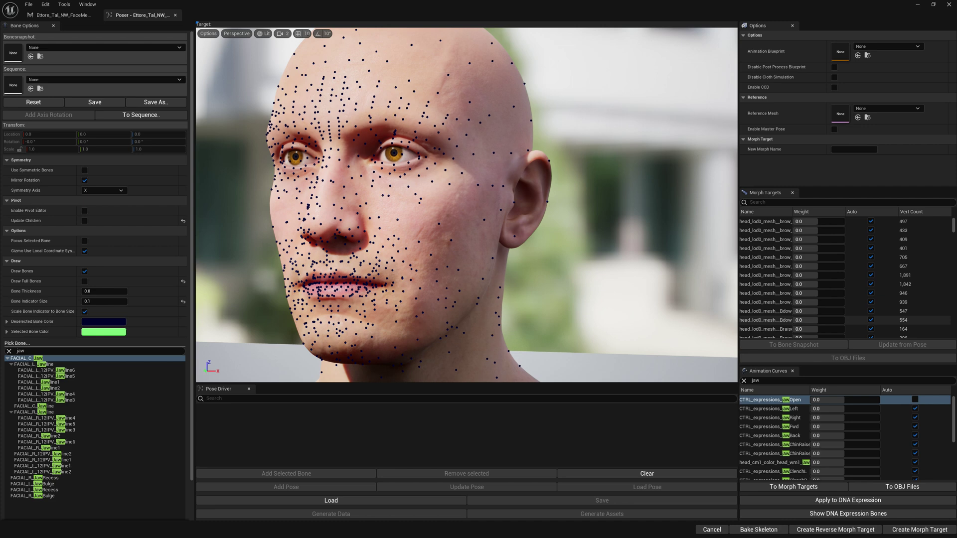
{"action": "left_click_drag", "start_coordinate": [844, 400], "coordinate": [881, 400]}
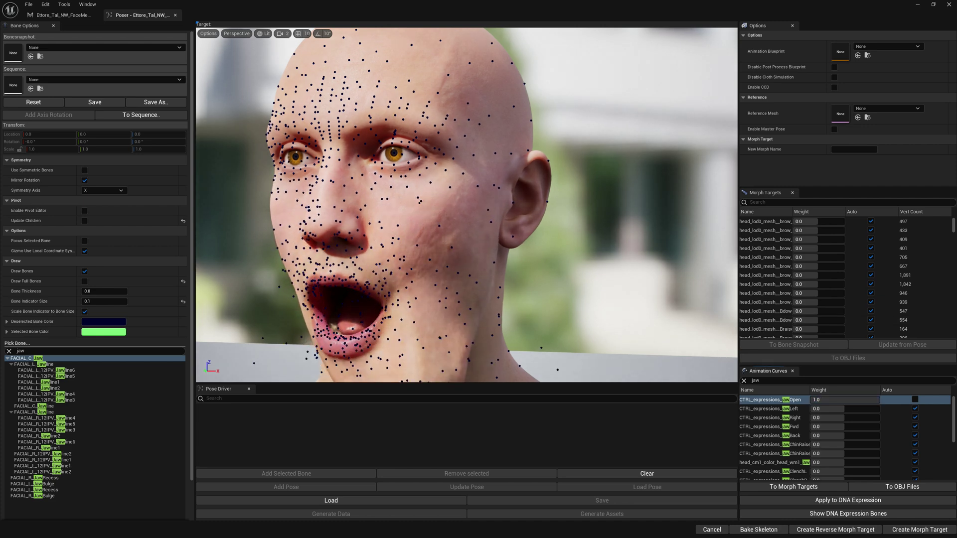
{"action": "right_click_drag", "start_coordinate": [467, 209], "coordinate": [481, 233]}
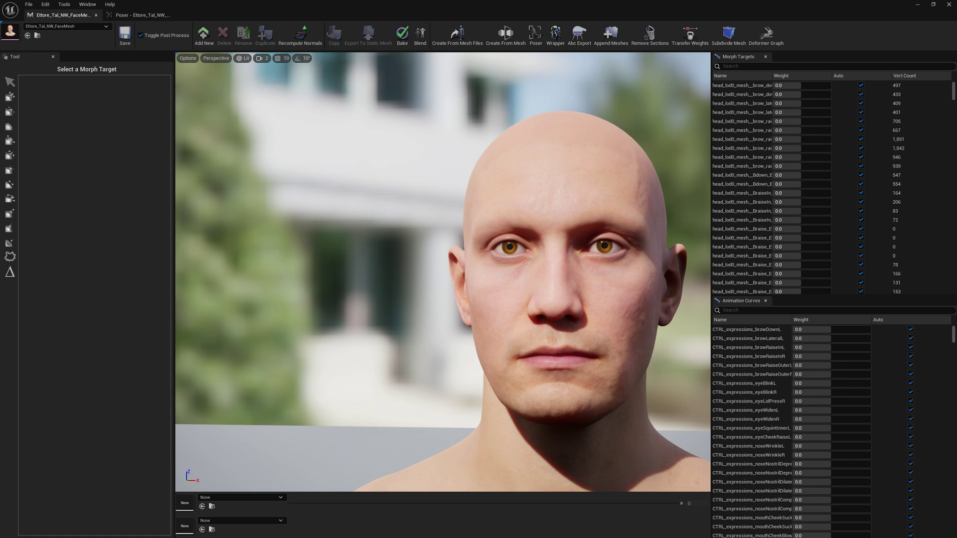
- Write the face mesh's DNA to file, overwriting Ettore_Tal_NW.dna in the DNATest folder
{"action": "left_click", "coordinate": [64, 5]}
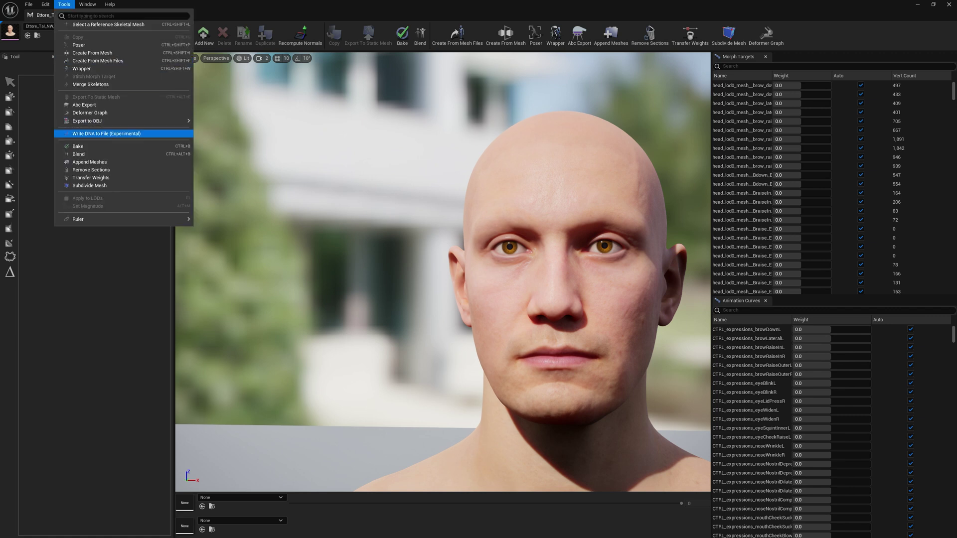
{"action": "left_click", "coordinate": [97, 133]}
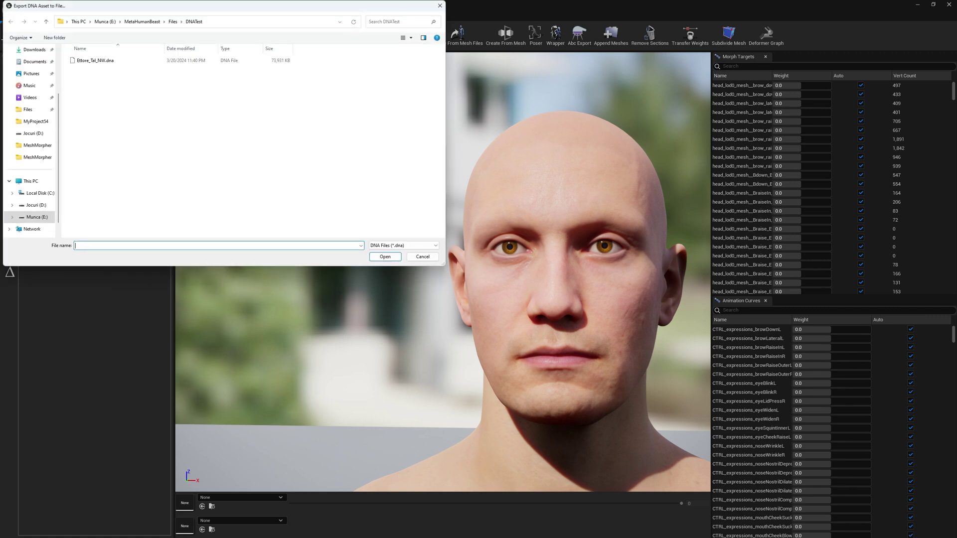
{"action": "left_click", "coordinate": [95, 60]}
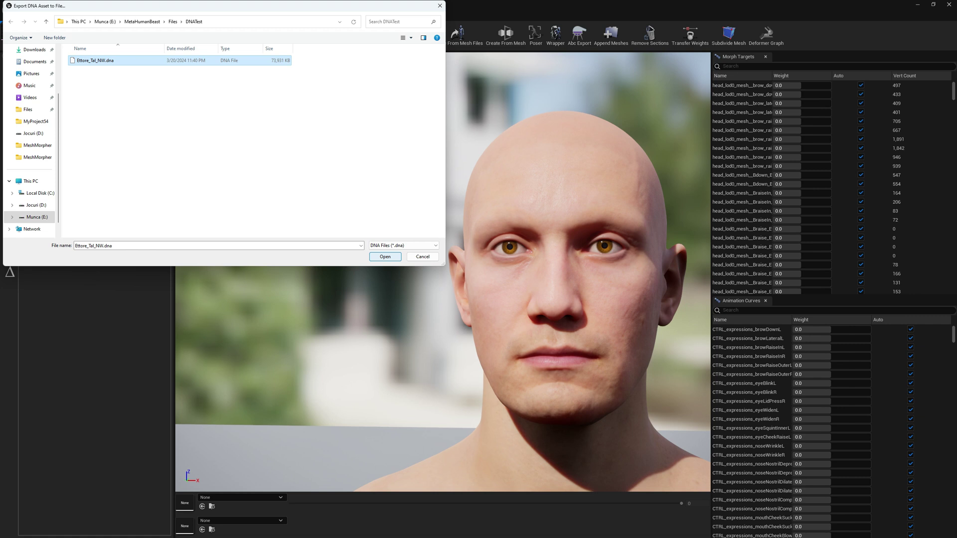
{"action": "left_click", "coordinate": [384, 256]}
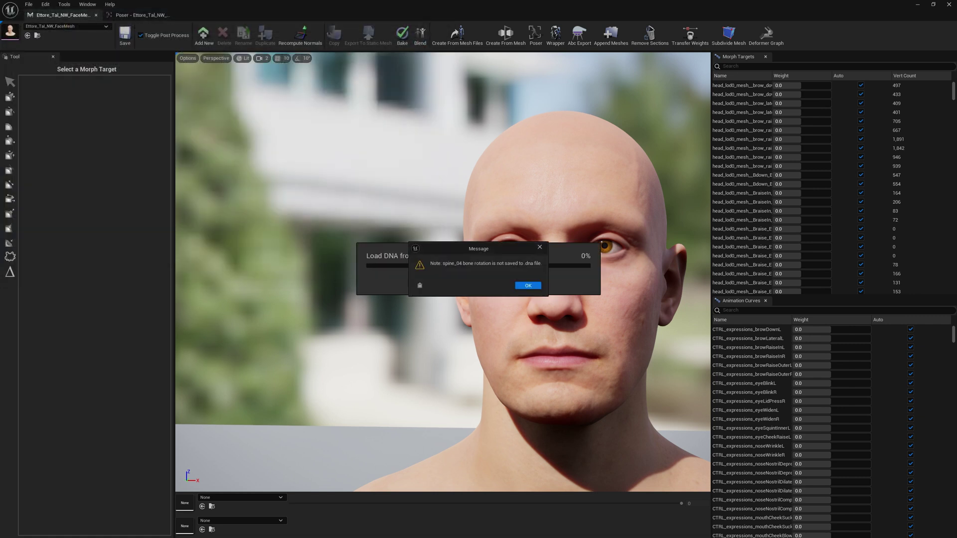
{"action": "key", "text": "Return"}
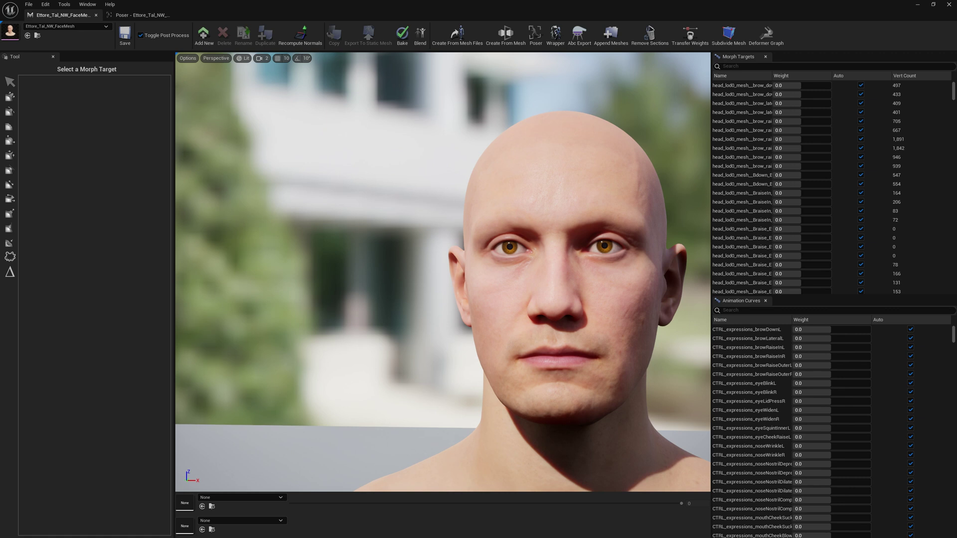
{"action": "right_click_drag", "start_coordinate": [443, 272], "coordinate": [432, 268]}
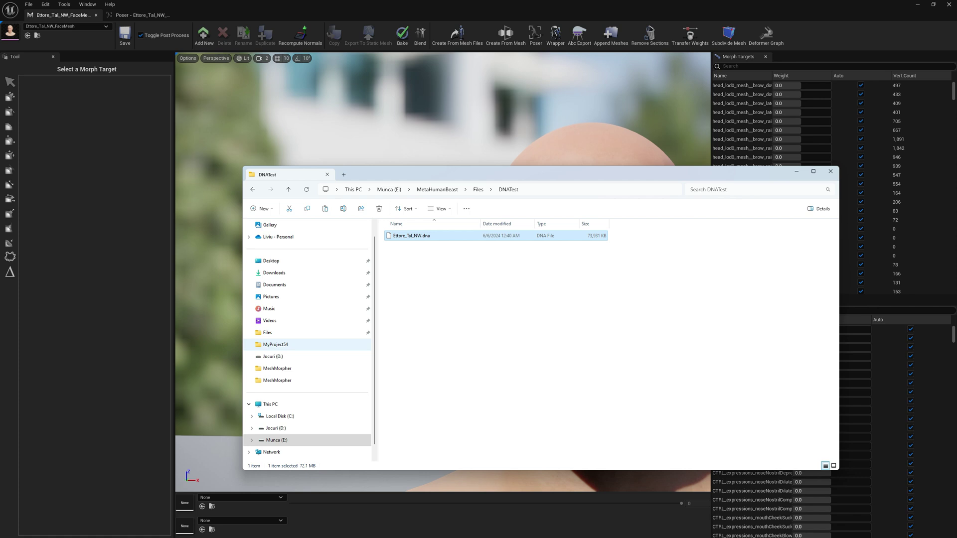
- Paste the copied Ettore_Tal_NW.dna into C:\MetaHuman-DNA-Calibration-main\data\dna_files, replacing the existing file
{"action": "left_click", "coordinate": [280, 416]}
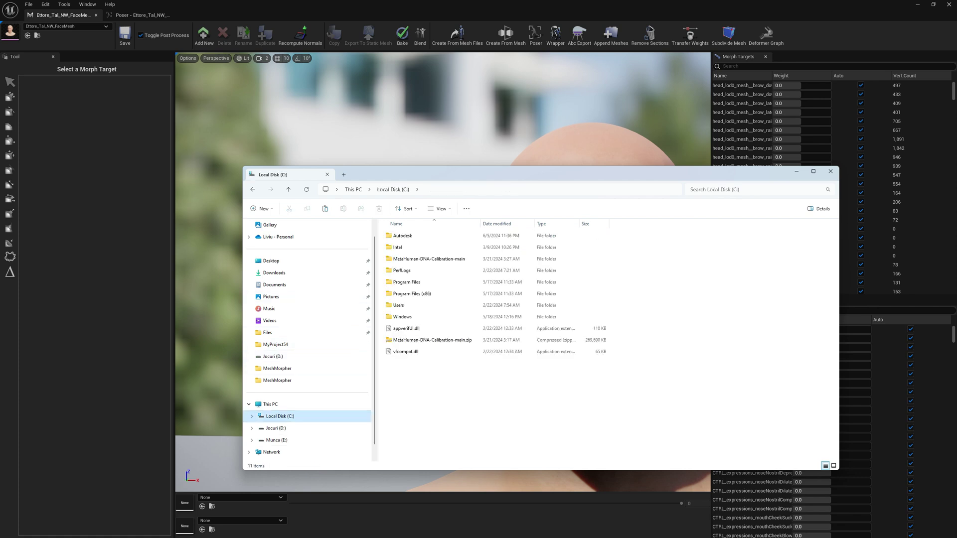
{"action": "double_click", "coordinate": [429, 259]}
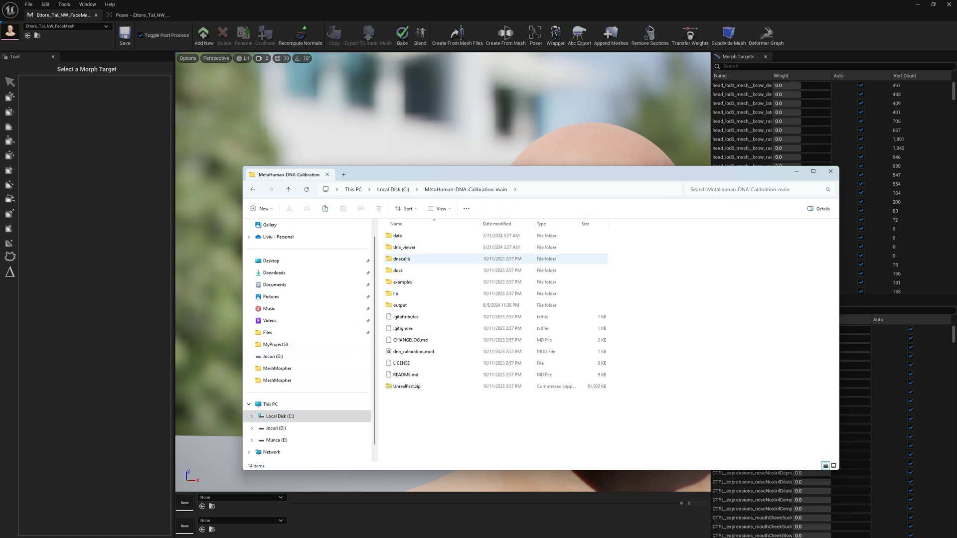
{"action": "double_click", "coordinate": [397, 236]}
{"action": "left_click", "coordinate": [402, 259]}
{"action": "key", "text": "Return"}
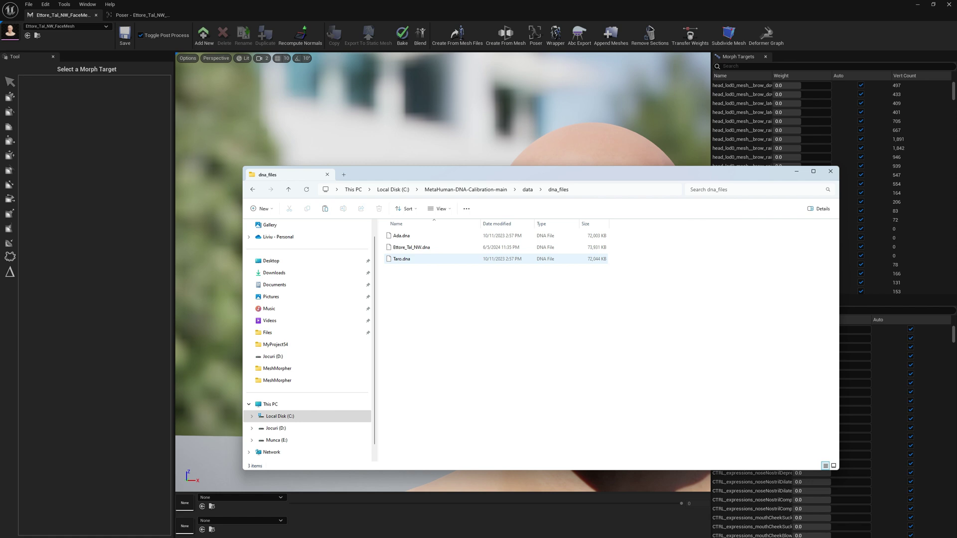
{"action": "key", "text": "ctrl+v"}
{"action": "key", "text": "Return"}
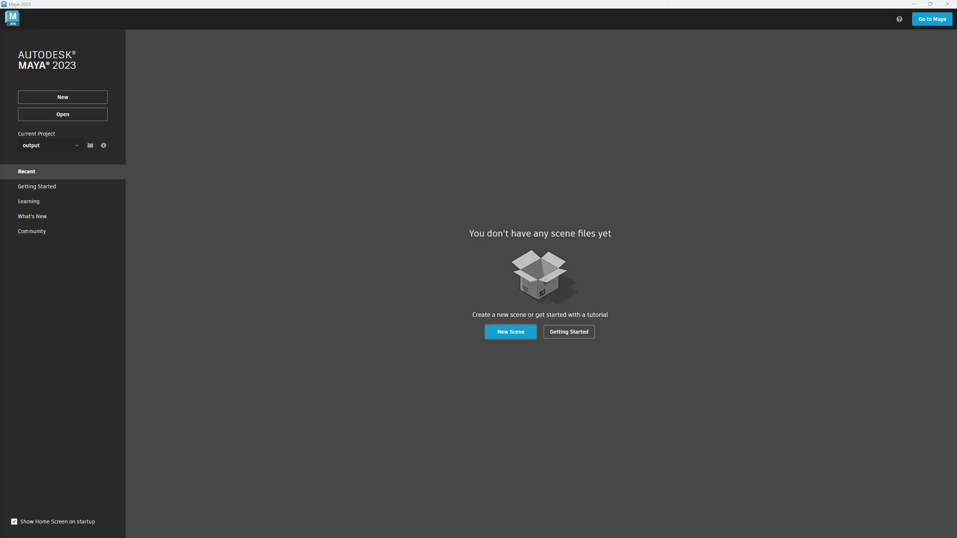
- Switch to Maya, create a new scene and run the whole dna_viewer_build_rig.py script to build the Ettore_Tal_NW rig
{"action": "left_click", "coordinate": [511, 332]}
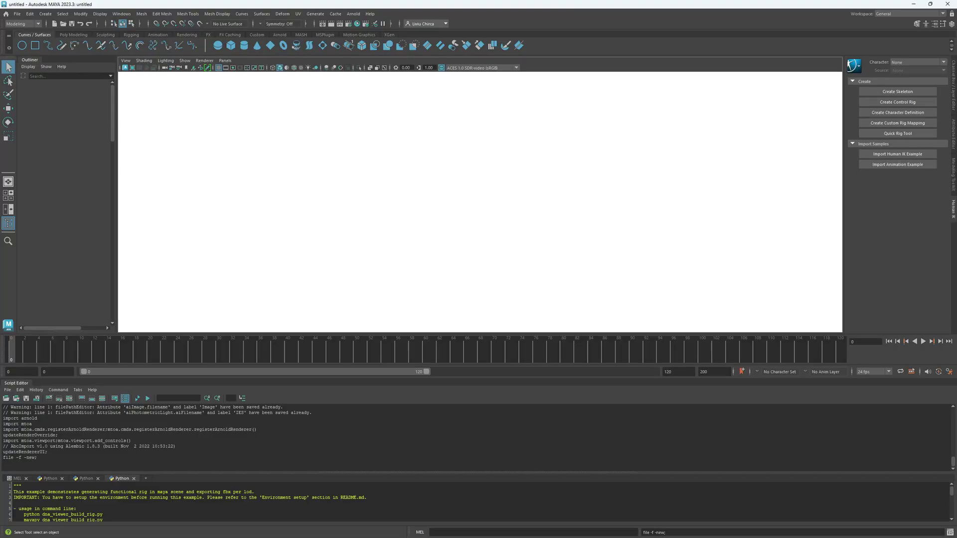
{"action": "left_click", "coordinate": [399, 501]}
{"action": "key", "text": "ctrl+a"}
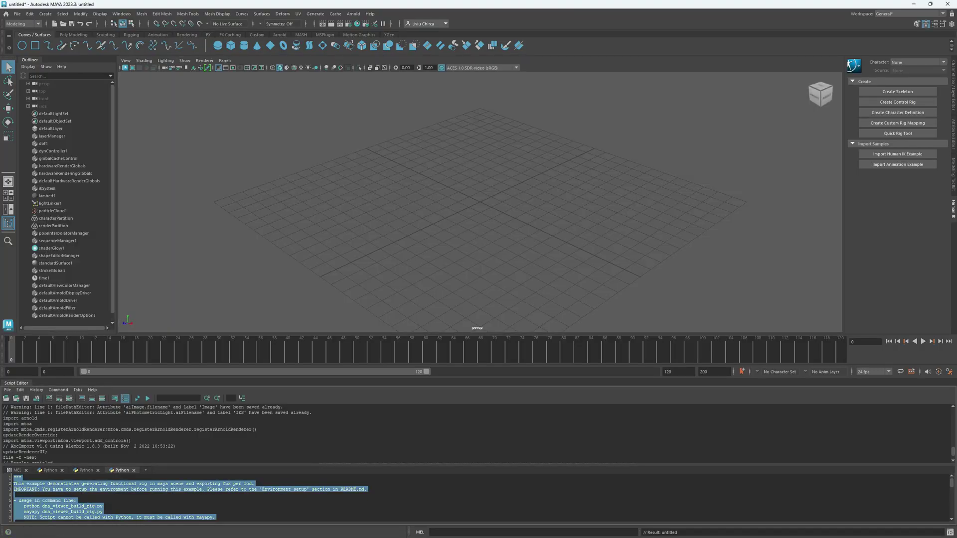
{"action": "left_click", "coordinate": [148, 398]}
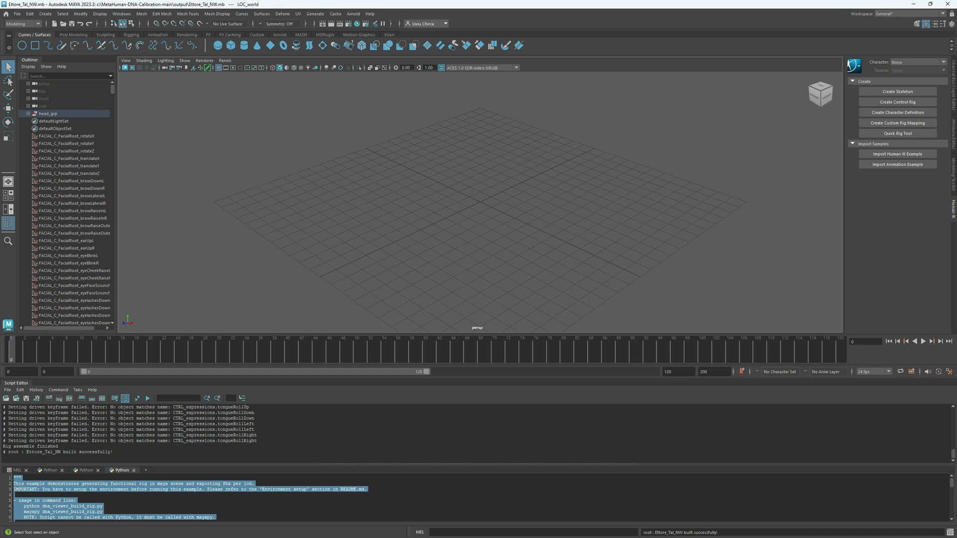
- Move the CTRL_C_jaw control on the facial control board down by about 2.67 and sideways by about 0.57 to open the jaw
{"action": "scroll", "coordinate": [479, 202], "scroll_direction": "down", "scroll_amount": 10}
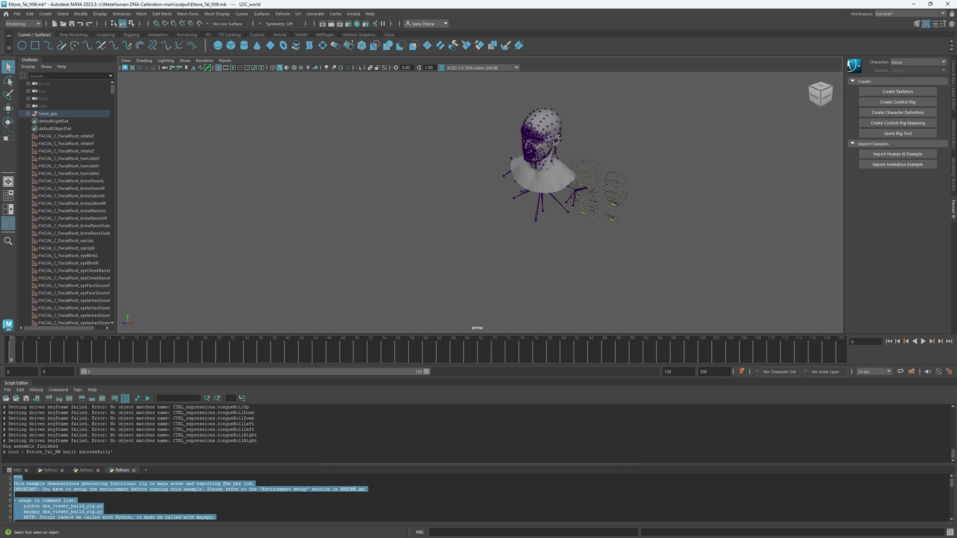
{"action": "scroll", "coordinate": [480, 202], "scroll_direction": "up", "scroll_amount": 5}
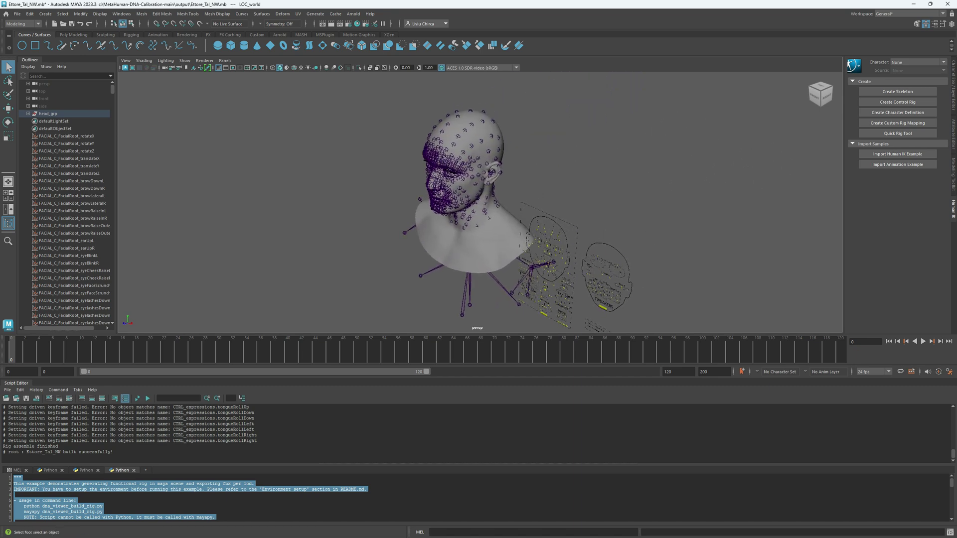
{"action": "left_click_drag", "start_coordinate": [468, 209], "coordinate": [571, 174], "text": "alt"}
{"action": "middle_click_drag", "start_coordinate": [571, 175], "coordinate": [432, 257], "text": "alt"}
{"action": "scroll", "coordinate": [431, 257], "scroll_direction": "up", "scroll_amount": 4}
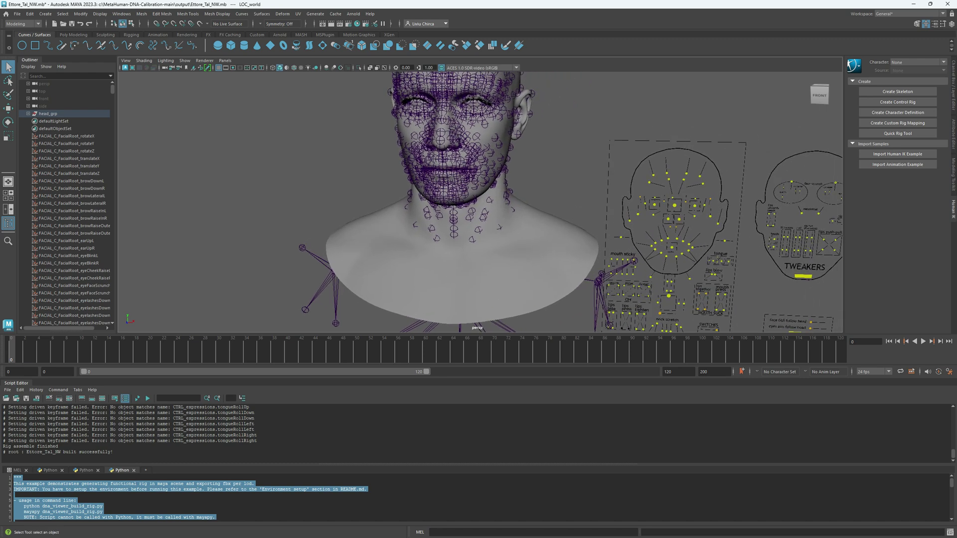
{"action": "key", "text": "w"}
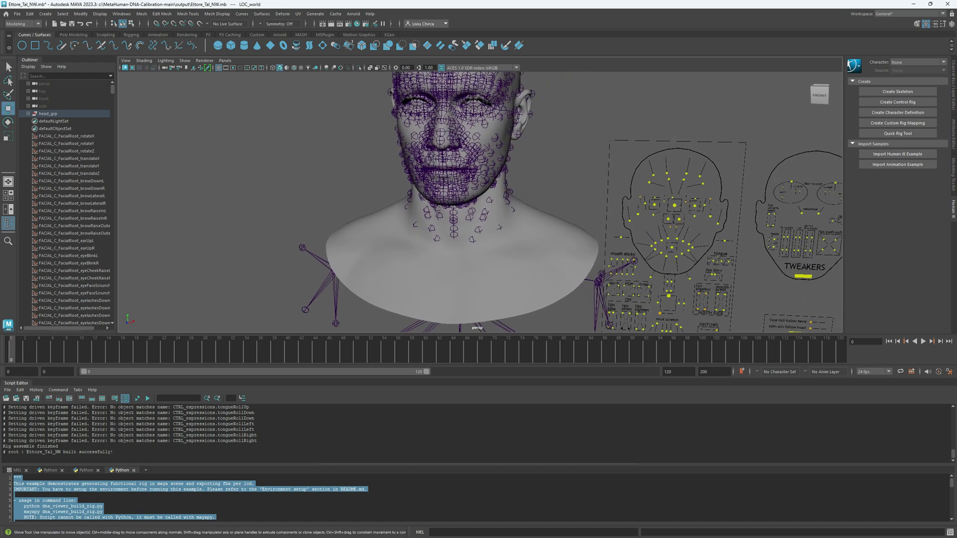
{"action": "left_click", "coordinate": [668, 296]}
{"action": "mouse_move", "coordinate": [669, 296]}
{"action": "left_mouse_down"}
{"action": "mouse_move", "coordinate": [666, 310]}
{"action": "mouse_move", "coordinate": [668, 302]}
{"action": "left_mouse_up"}
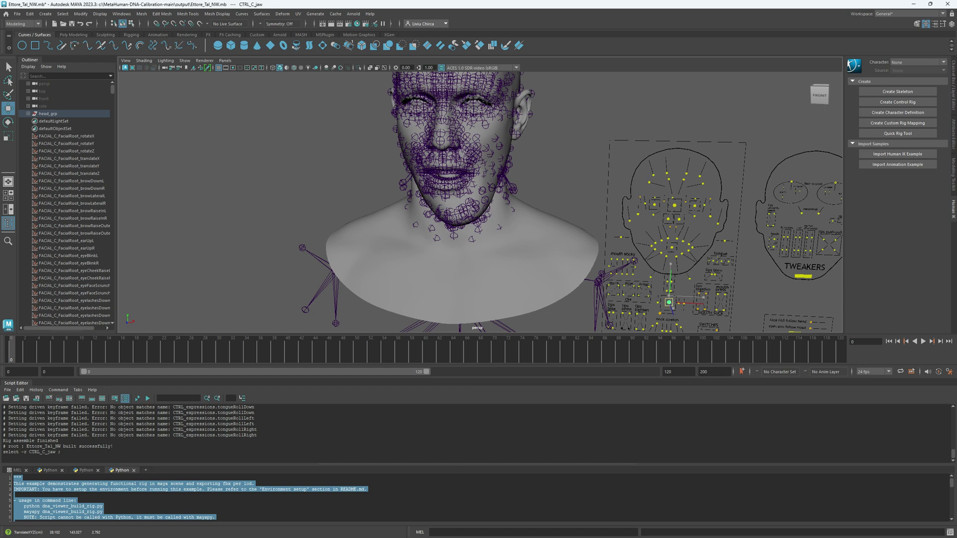
{"action": "left_click_drag", "start_coordinate": [669, 302], "coordinate": [672, 310]}
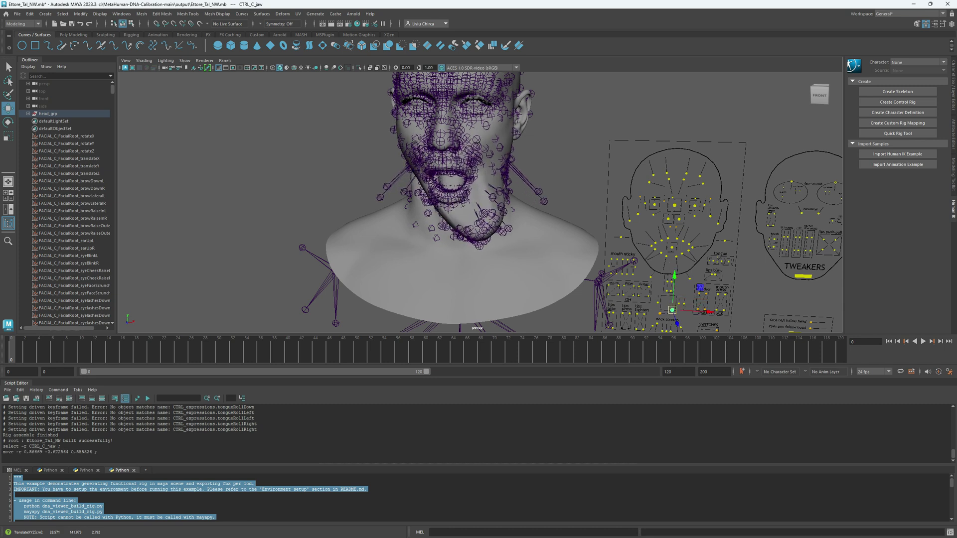